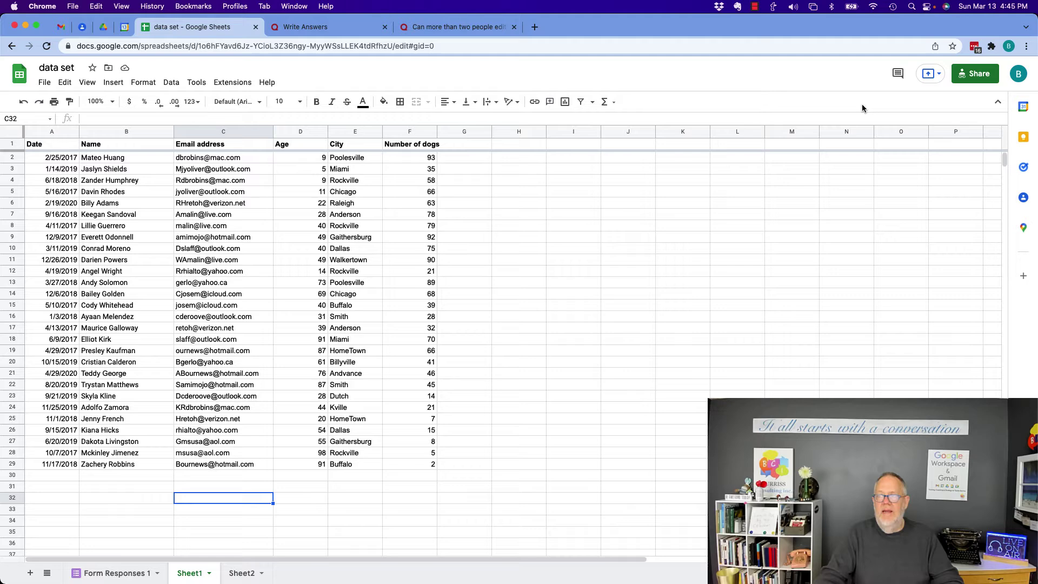
# - Copy the data set's link and change link access from Viewer to Editor for anyone
pyautogui.click(959, 76)
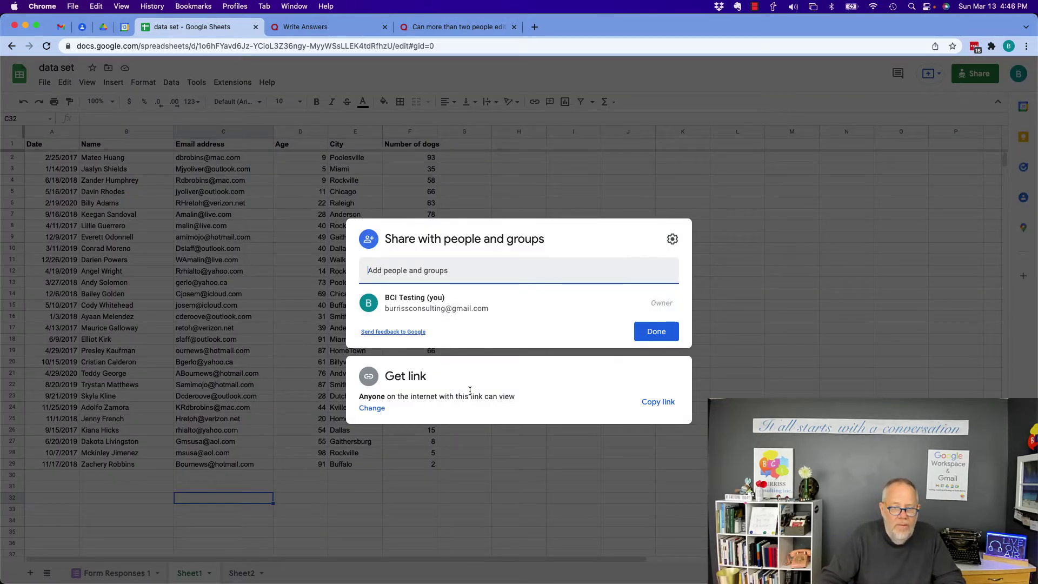
pyautogui.click(657, 403)
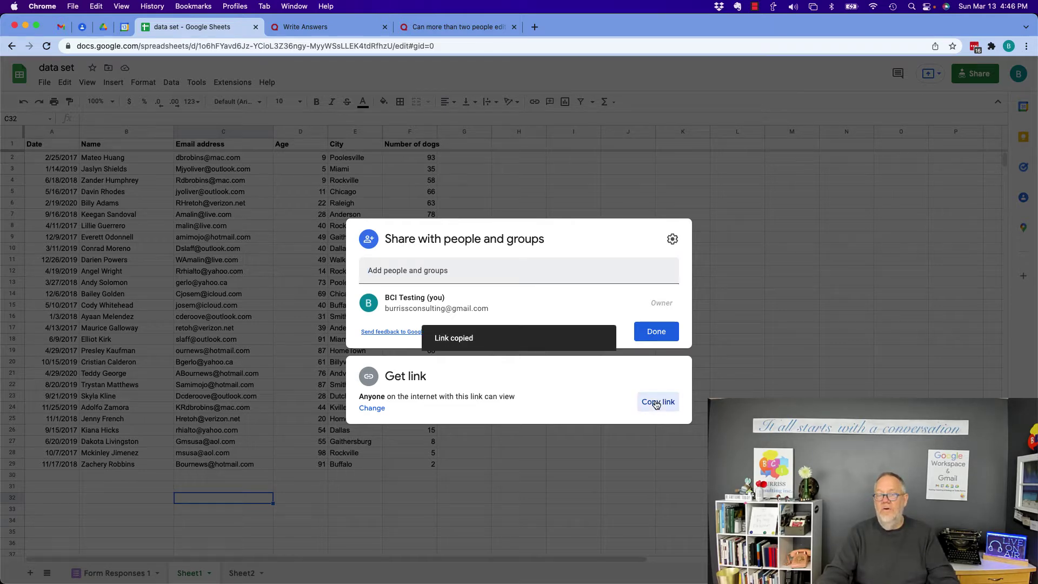
pyautogui.click(375, 408)
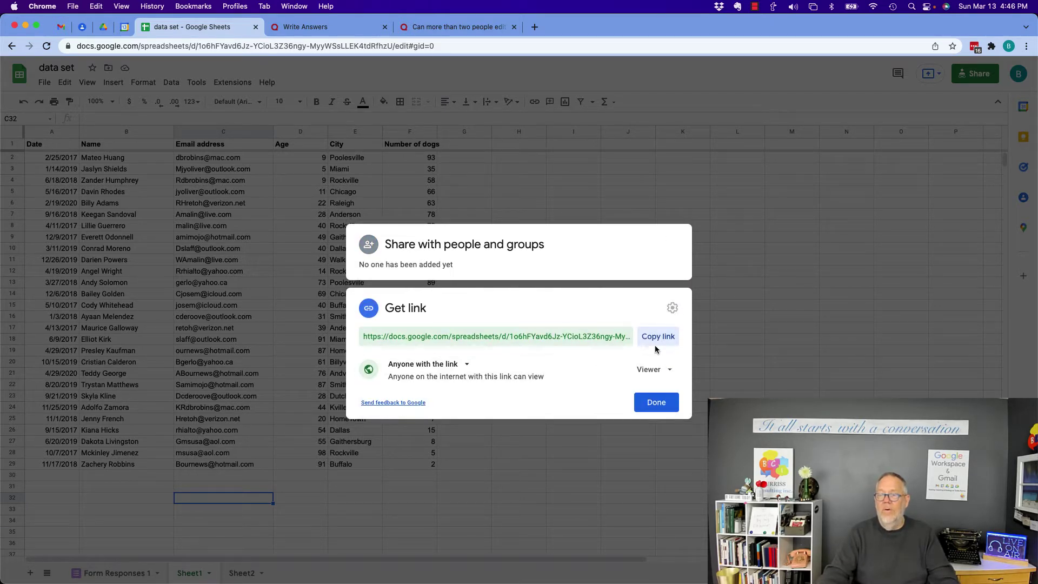
pyautogui.click(663, 371)
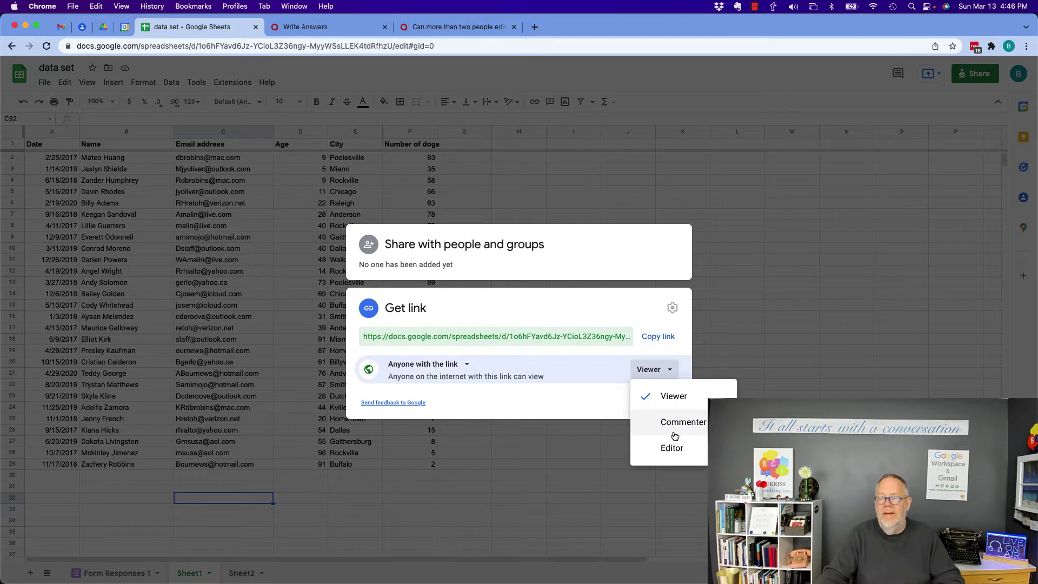
pyautogui.click(670, 447)
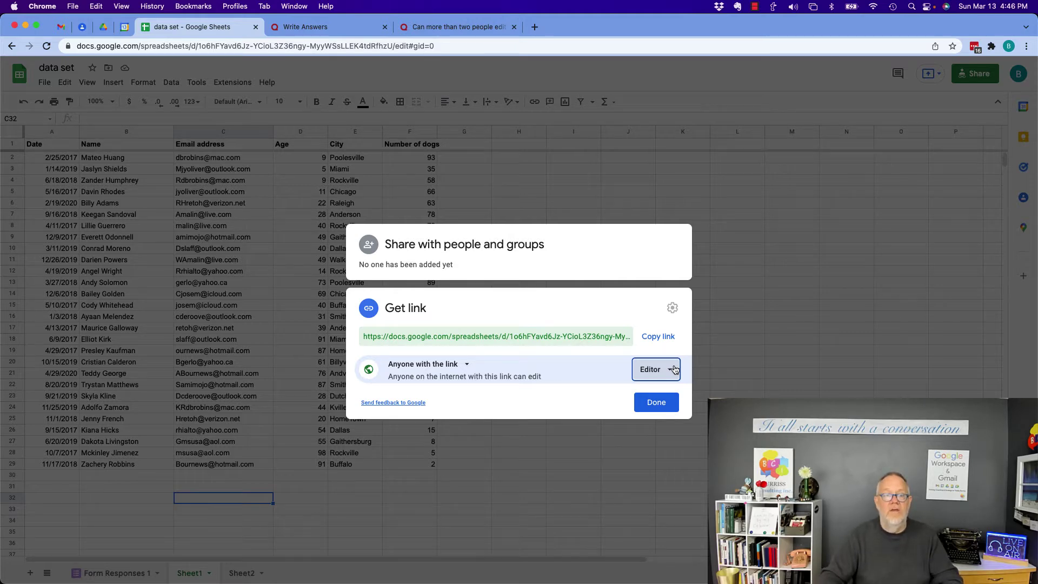
pyautogui.press('Escape')
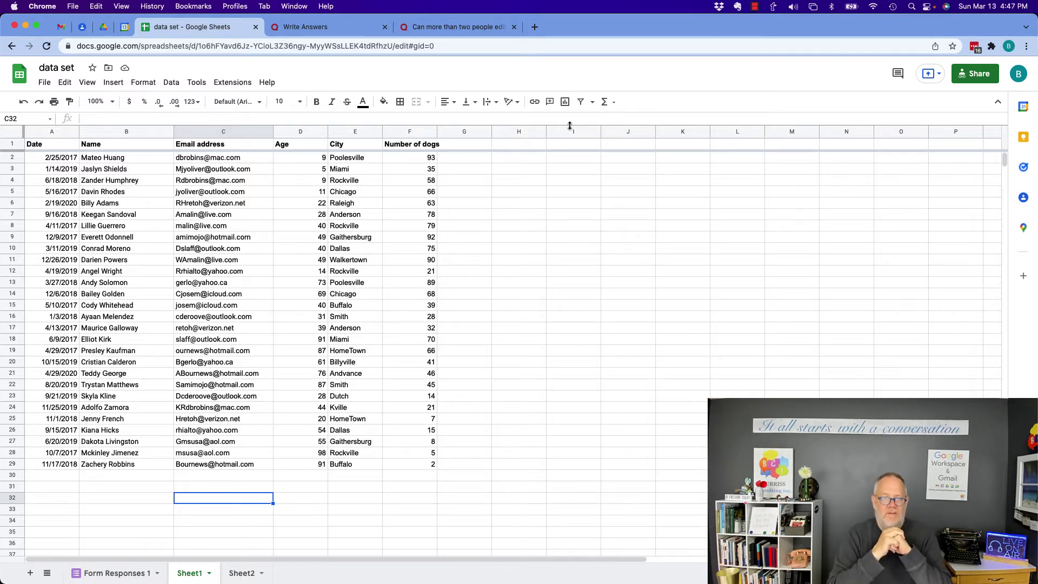
# - Email the copied edit link from Gmail with subject 'Here is the link', then return to Sheets
pyautogui.click(963, 74)
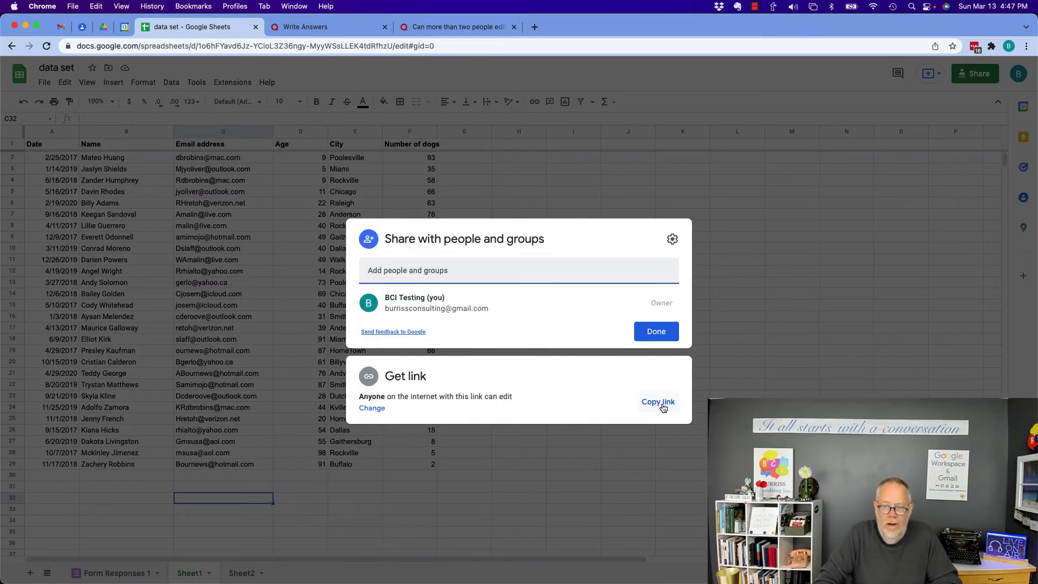
pyautogui.click(666, 403)
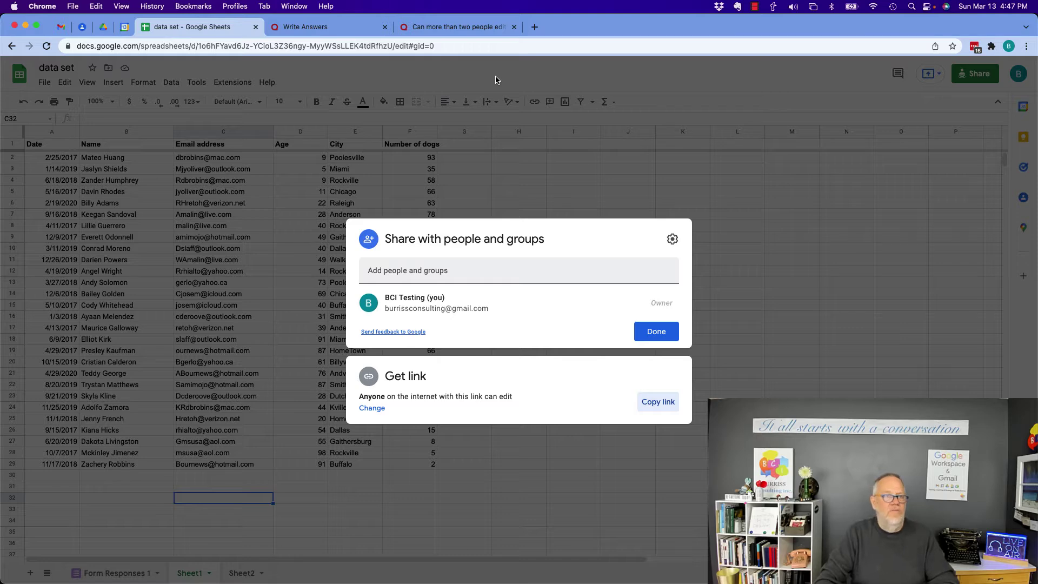
pyautogui.click(60, 27)
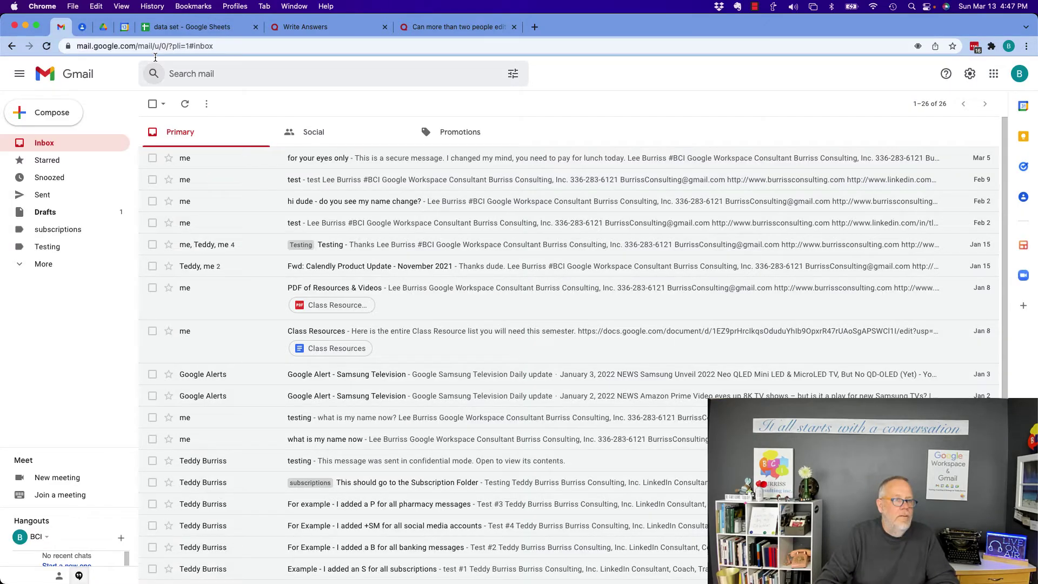
pyautogui.click(51, 113)
pyautogui.write('teddyHere is the link')
pyautogui.press('super+v')
pyautogui.click(699, 566)
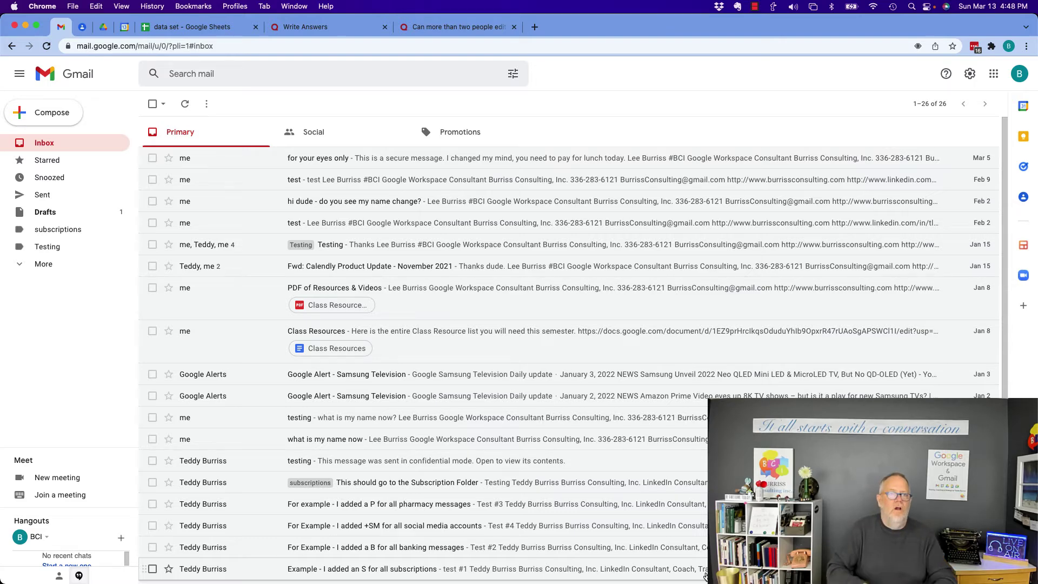
pyautogui.click(194, 27)
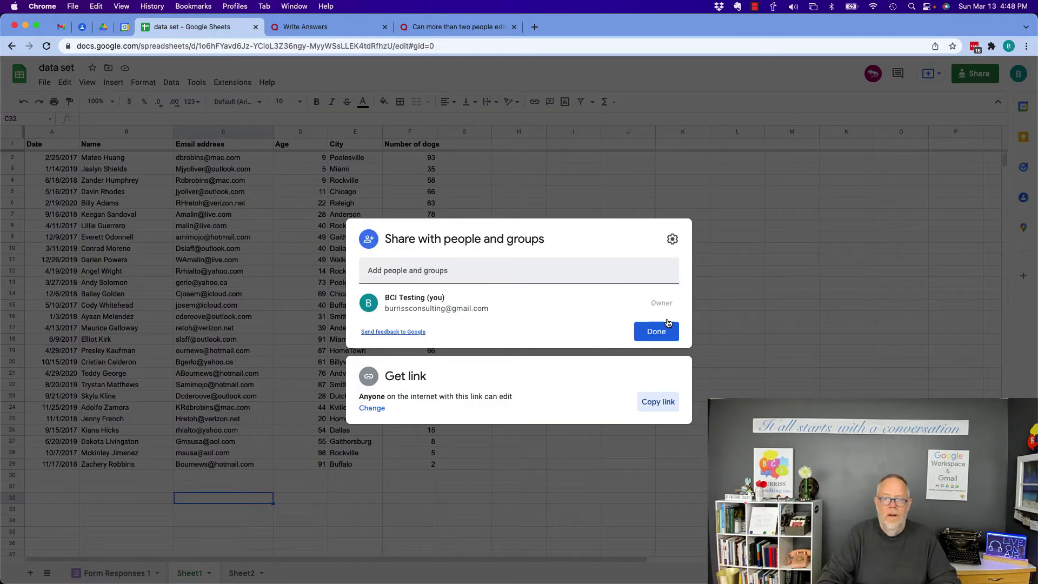
# - Close the Share dialog as Anonymous Iguana and Anonymous Wolverine appear in the sheet
pyautogui.click(657, 331)
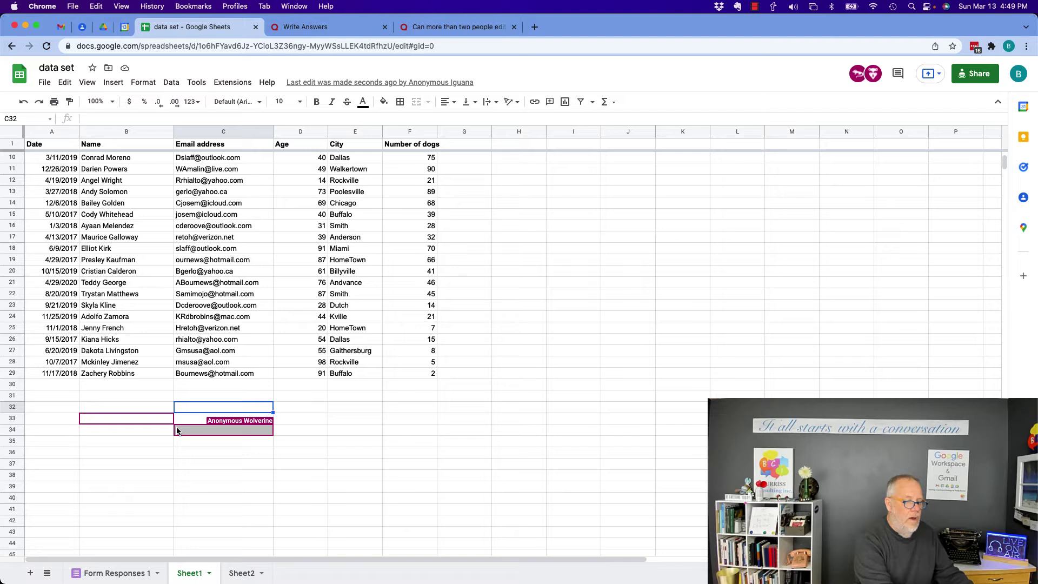
# - Select the 'Hey buddy' note in B33, then cells C19 and B18 while collaborators edit
pyautogui.click(140, 420)
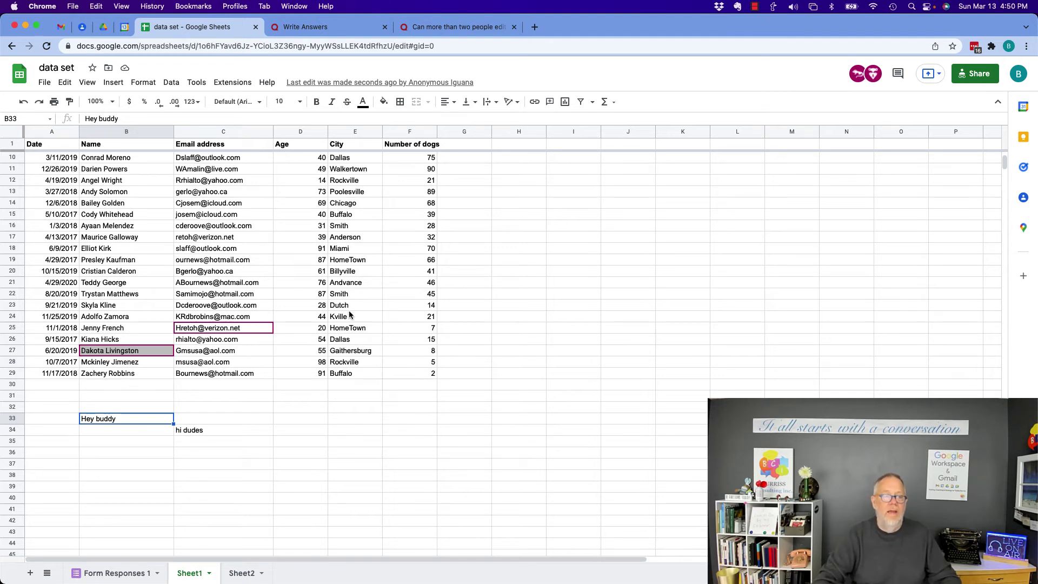
pyautogui.click(211, 260)
pyautogui.click(93, 252)
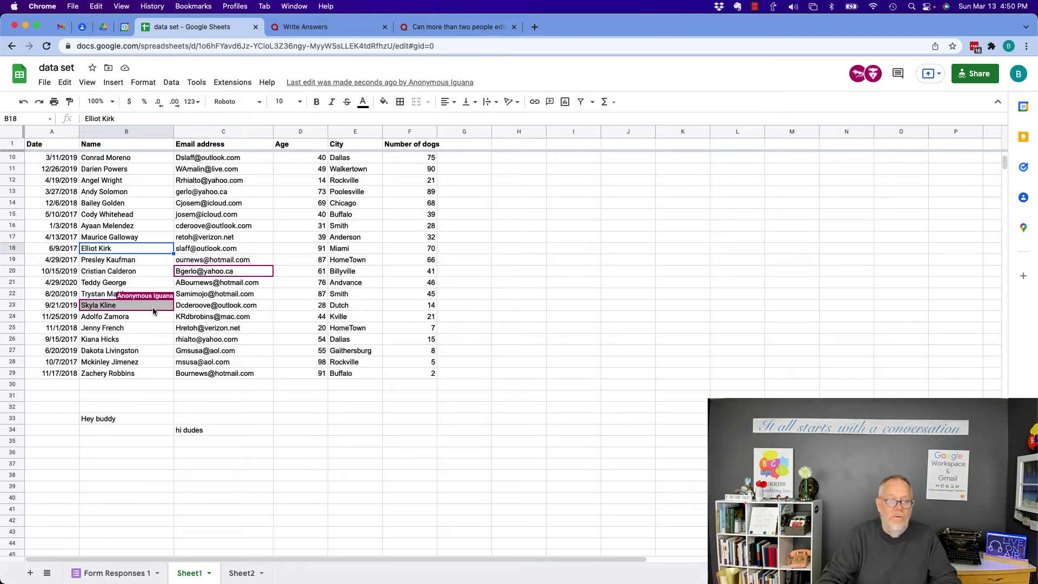
pyautogui.scroll(4, 153, 307)
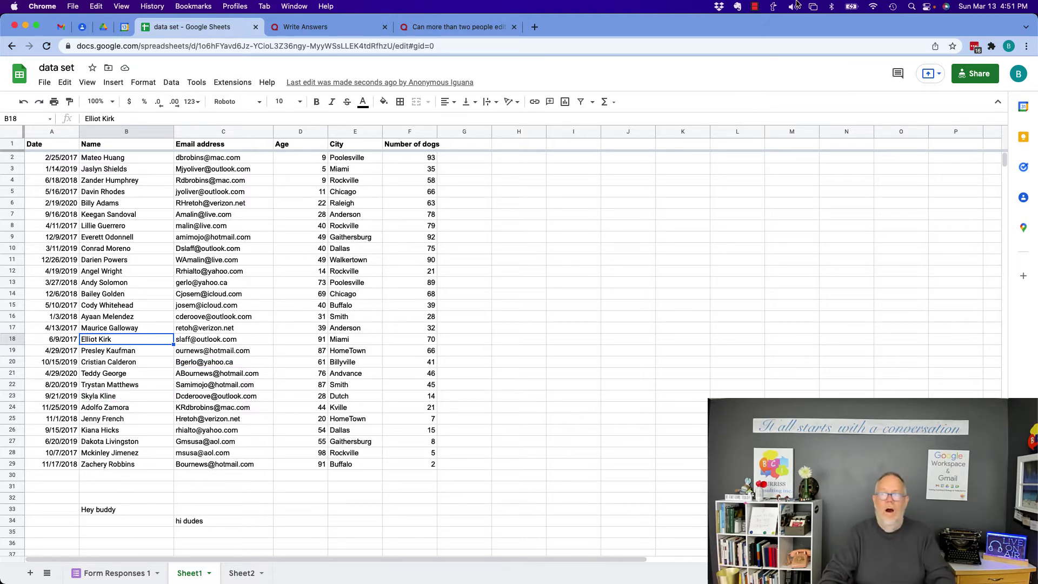
# - Change the data set's general link access to Restricted
pyautogui.click(978, 75)
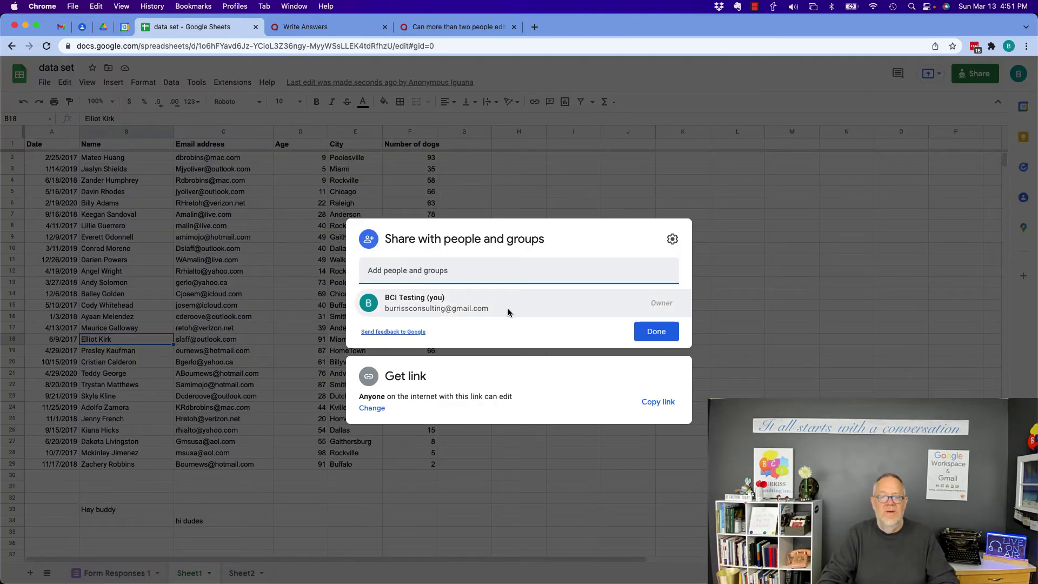
pyautogui.click(493, 401)
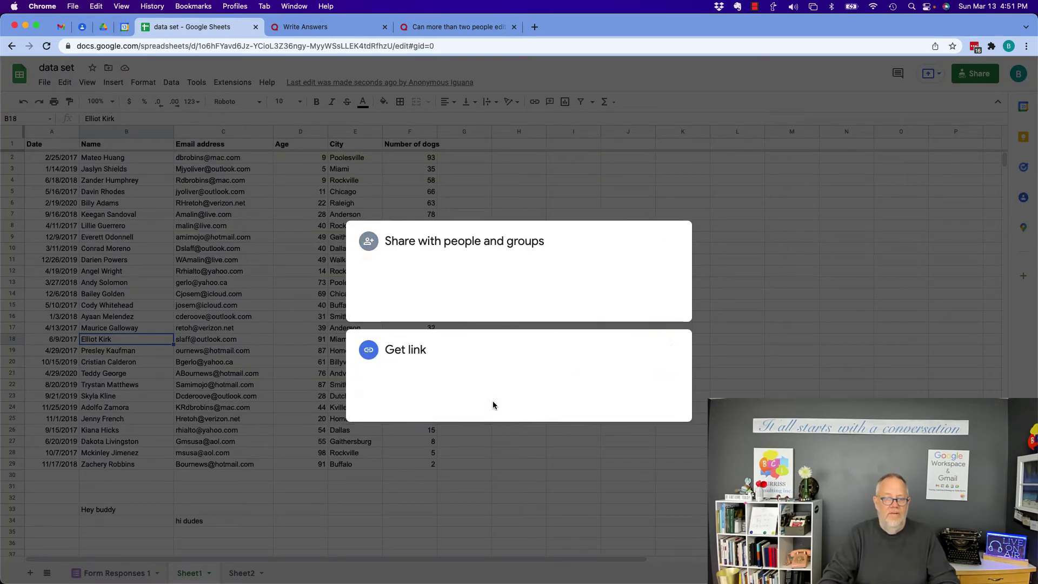
pyautogui.click(438, 368)
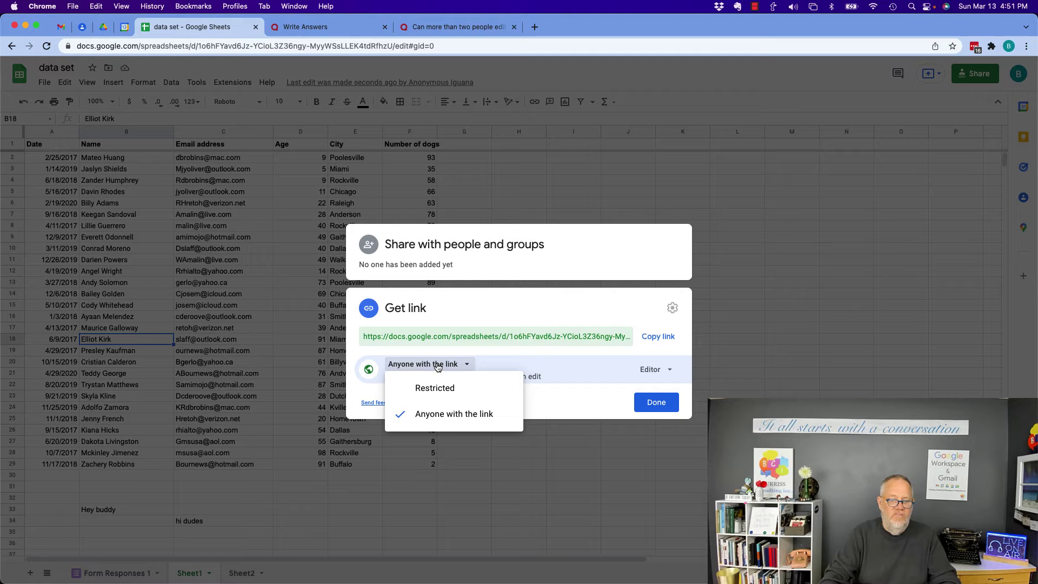
pyautogui.click(430, 387)
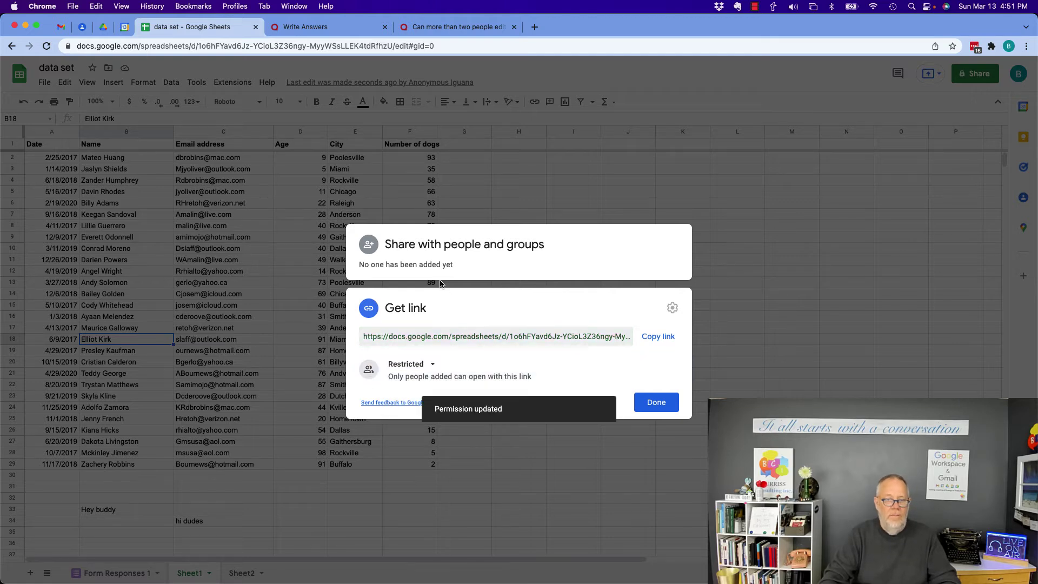
# - Invite two email addresses as Editors, including a non-Google account
pyautogui.click(506, 271)
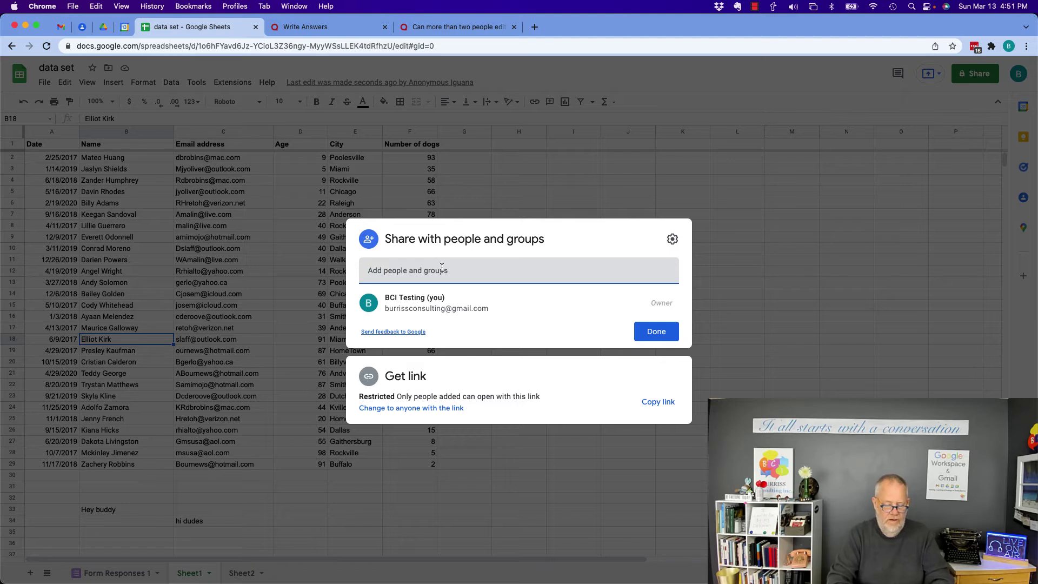
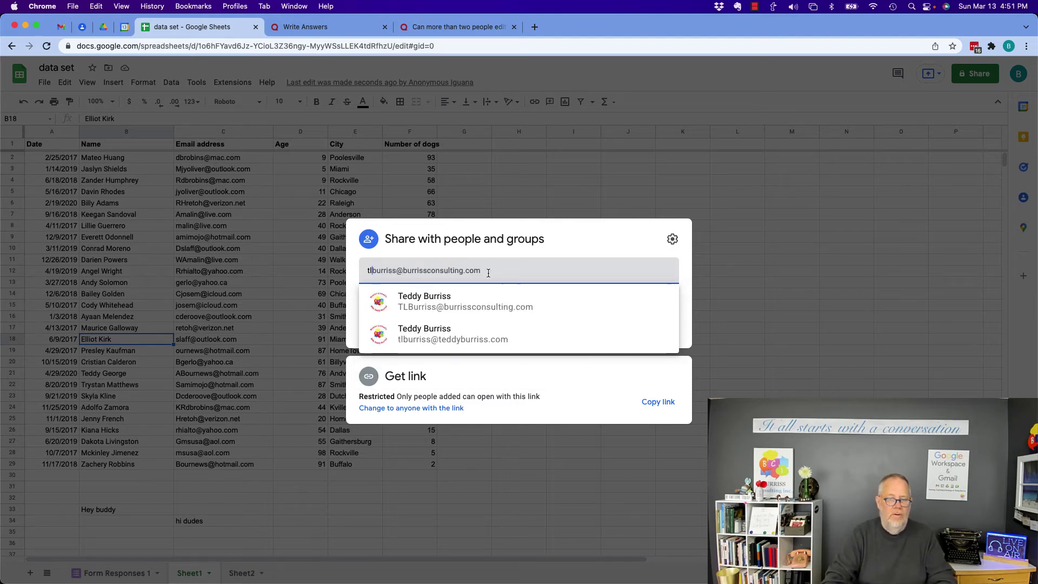
pyautogui.click(452, 299)
pyautogui.click(470, 263)
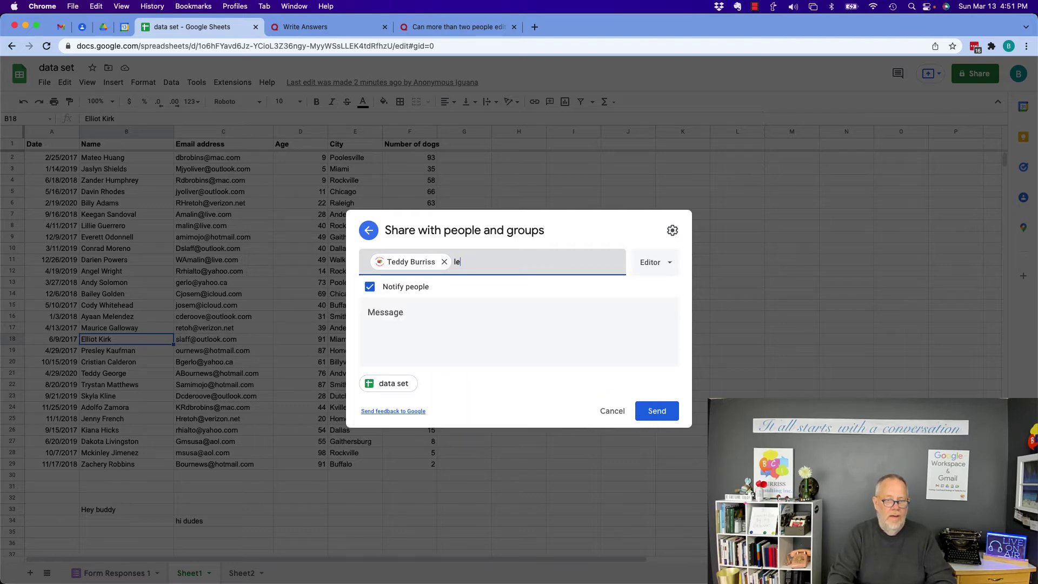
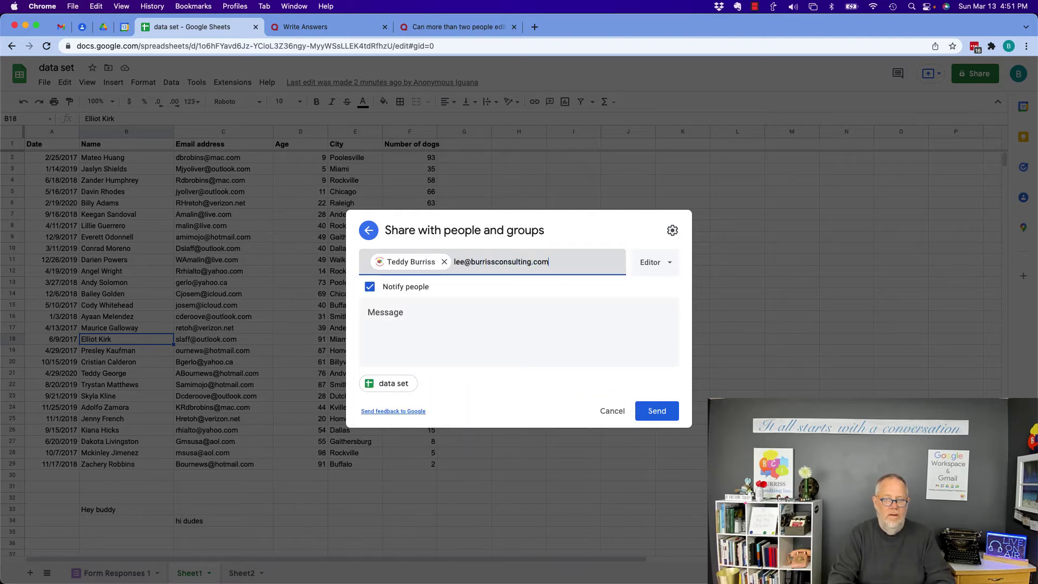
pyautogui.press('Return')
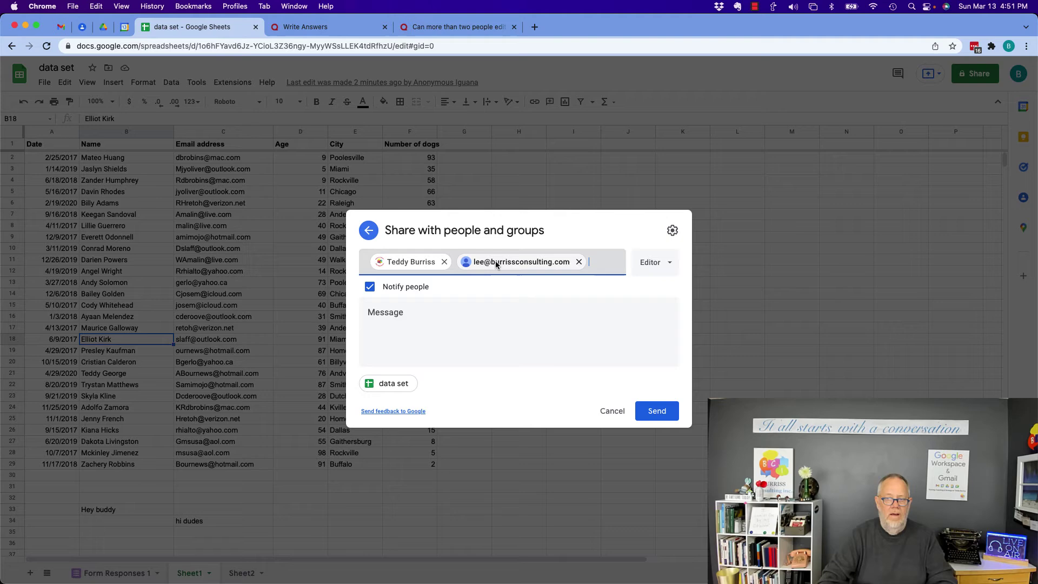
pyautogui.click(658, 411)
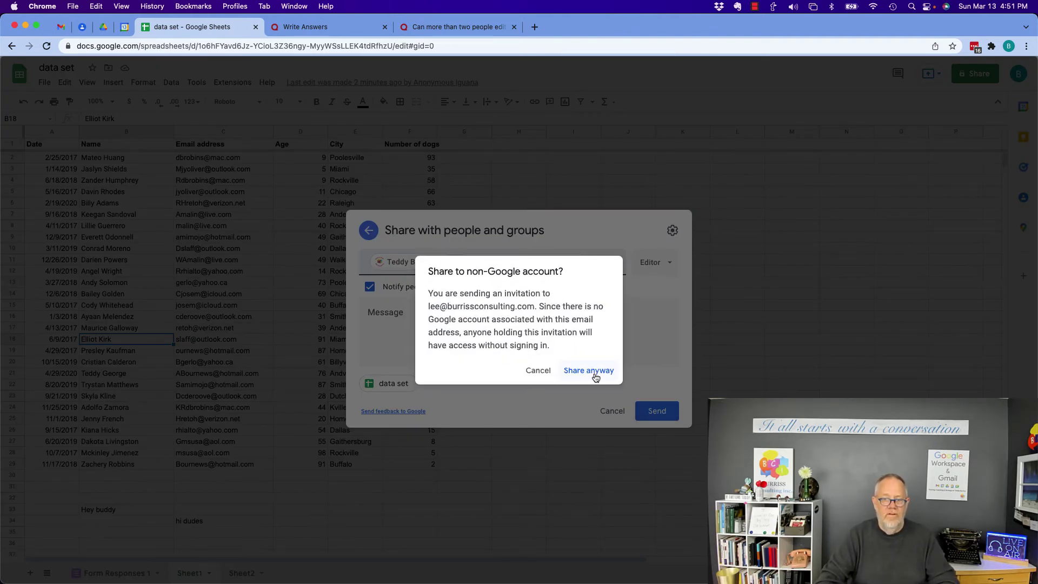
pyautogui.click(594, 372)
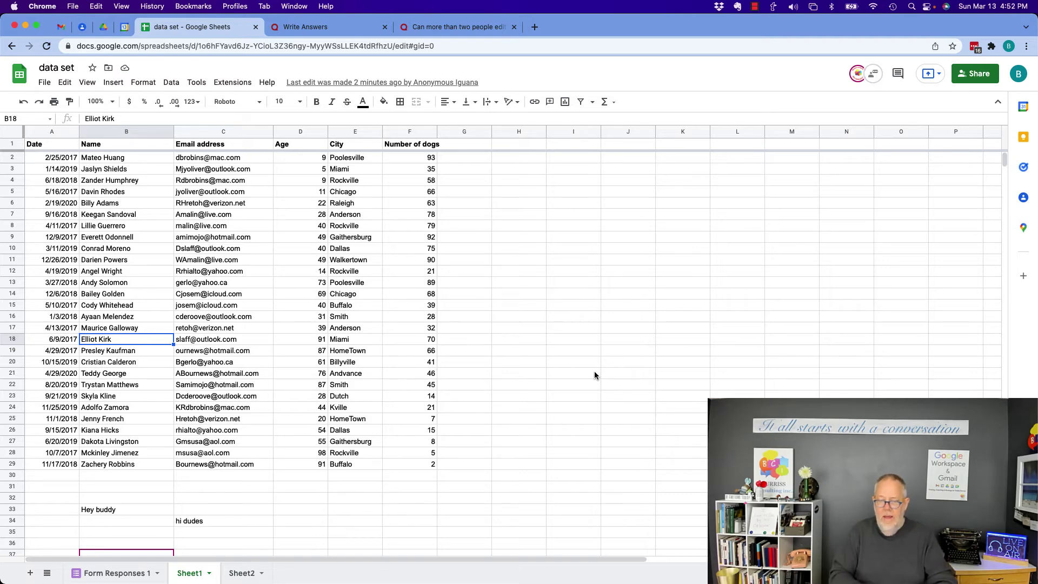
# - Select an empty cell below the table as collaborators clear B33 and C34
pyautogui.click(113, 499)
pyautogui.scroll(-5, 112, 498)
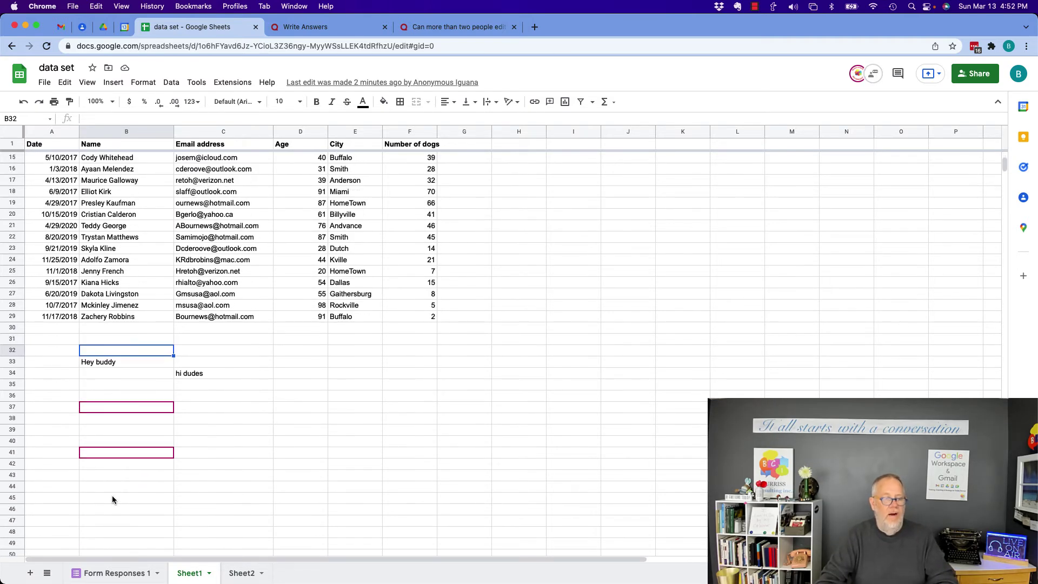